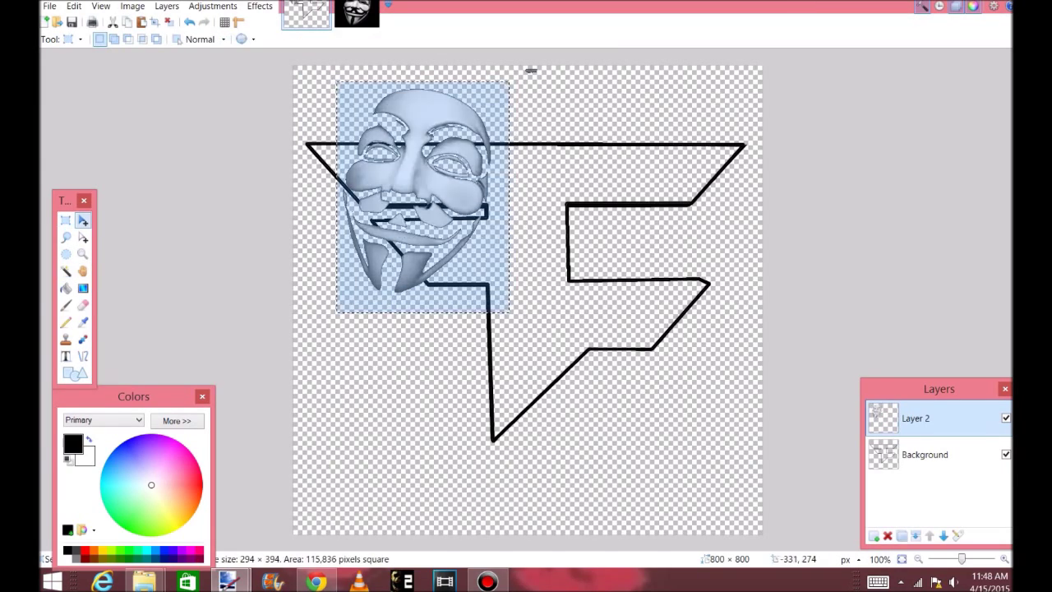
Scale down the mask image and place it at the middle of the logo outline, overlapping the right notch
drag(423, 198, 560, 222)
drag(647, 105, 605, 171)
drag(530, 254, 580, 224)
drag(671, 328, 668, 329)
Erase leftover pixels around the mask's lower features with the eraser at brush width 2
click(83, 254)
click(587, 161)
click(587, 161)
click(587, 162)
click(587, 161)
scroll(575, 263, down, 5)
click(83, 305)
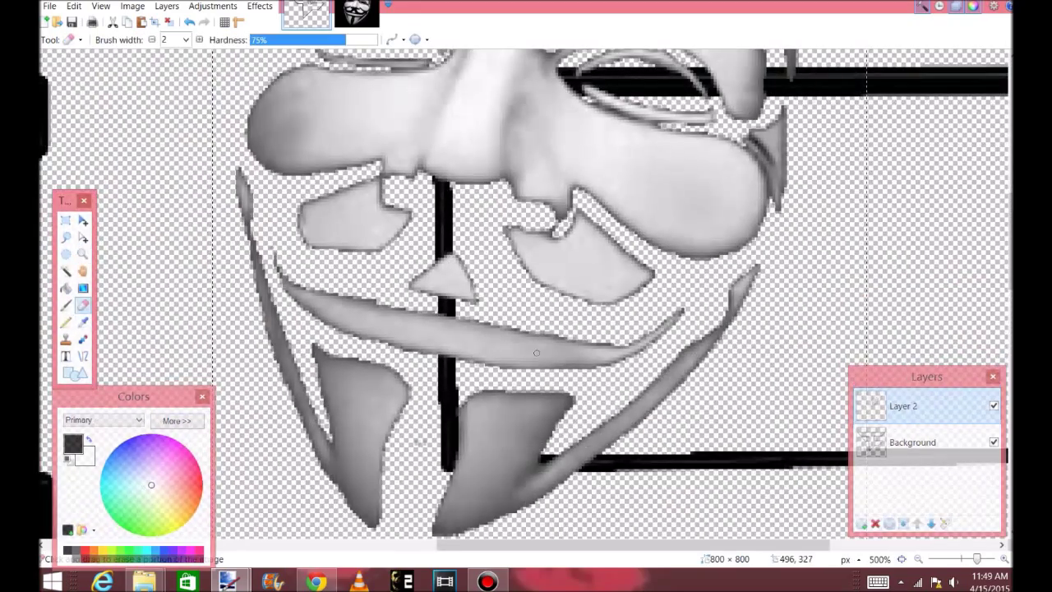
mouse_move(462, 370)
mouse_down()
mouse_move(567, 411)
mouse_move(724, 238)
mouse_move(676, 146)
mouse_move(580, 135)
mouse_move(740, 134)
mouse_up()
Move the mask layer beneath the Background layer holding the logo outline
click(932, 523)
click(491, 451)
click(83, 254)
right_click(407, 289)
right_click(407, 289)
right_click(407, 290)
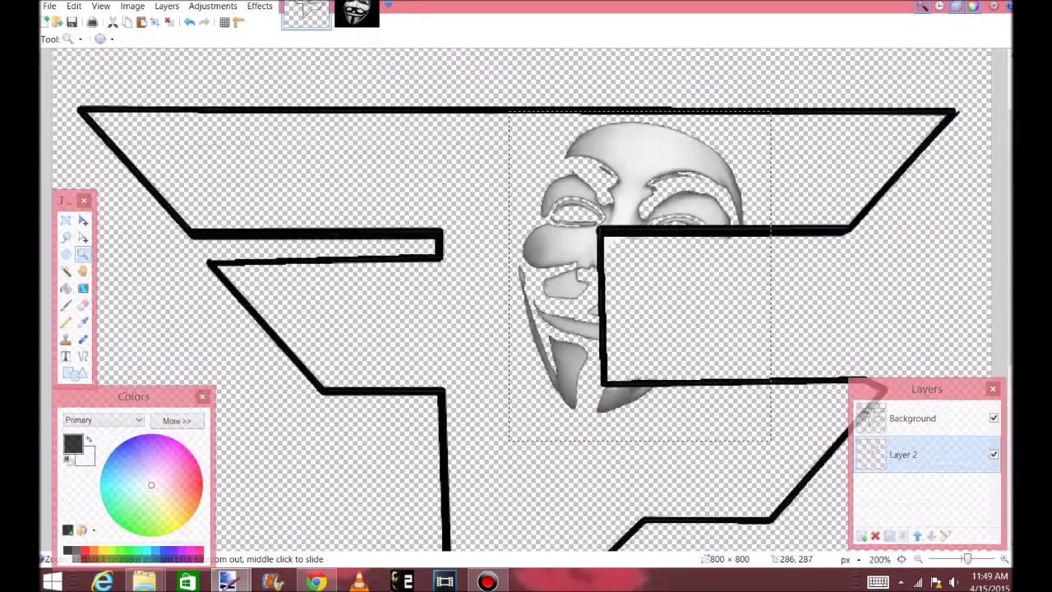
right_click(407, 290)
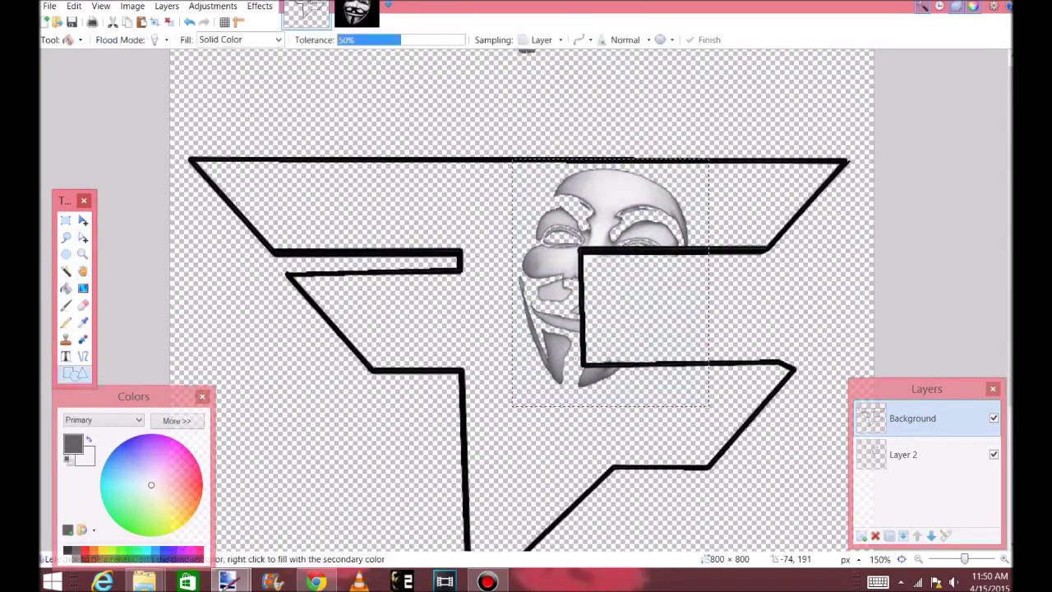
Fill the logo's interior with dark gray on the Background layer and move the mask layer above it
key(e)
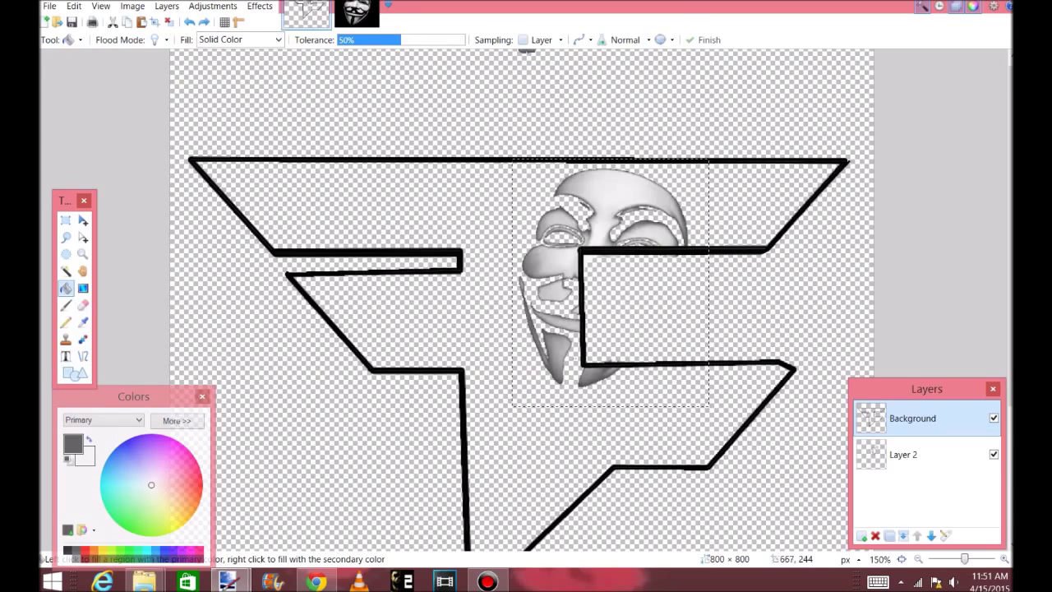
key(o)
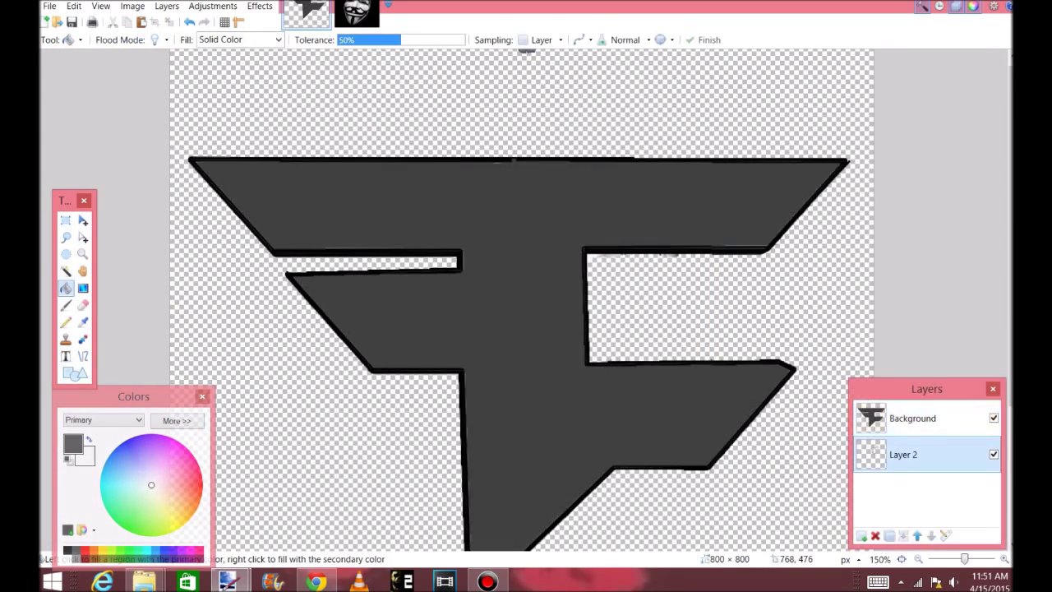
click(917, 536)
scroll(522, 300, down, 2)
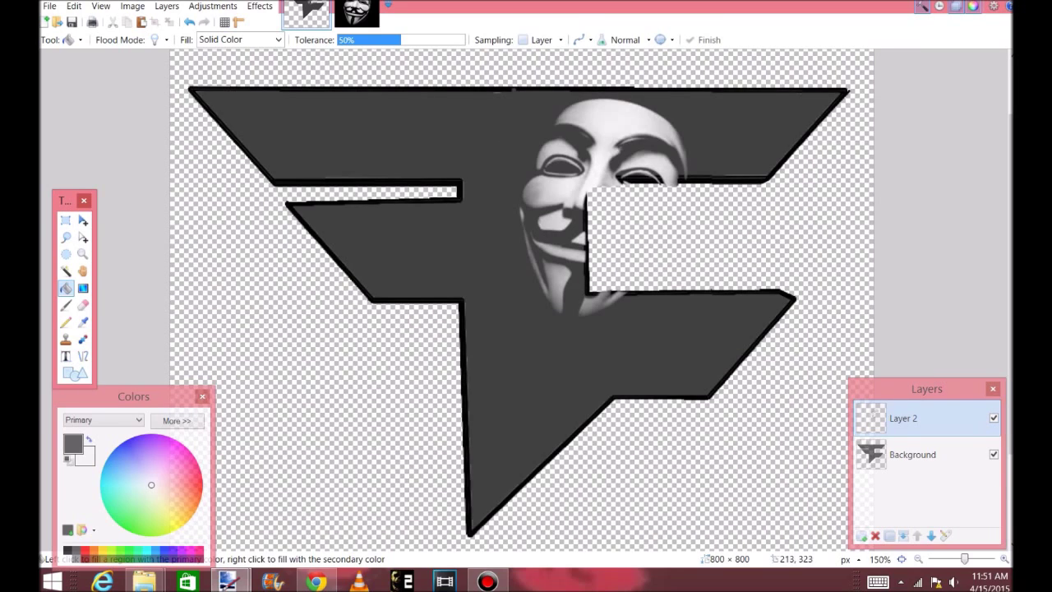
Redraw the inner edges of the logo's right notch with thick black lines over the mask's cut edge
key(o)
key(ctrl+z)
mouse_move(594, 182)
mouse_down()
mouse_move(764, 183)
mouse_move(589, 293)
mouse_up()
click(220, 39)
click(214, 184)
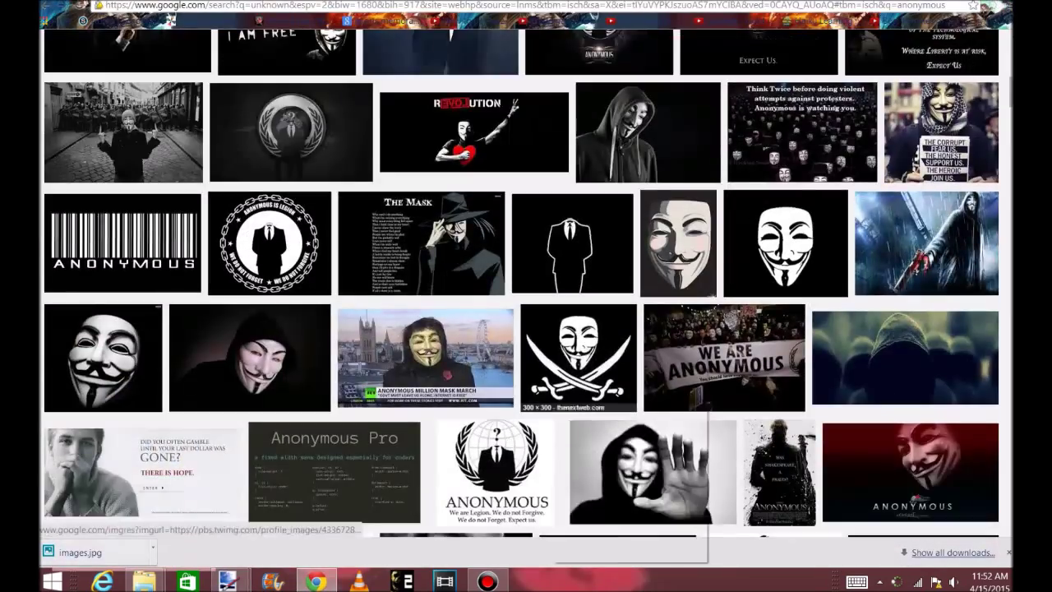
Bring the Anonymous barcode picture from the web image results into a new layer and delete its black background
scroll(526, 296, up, 4)
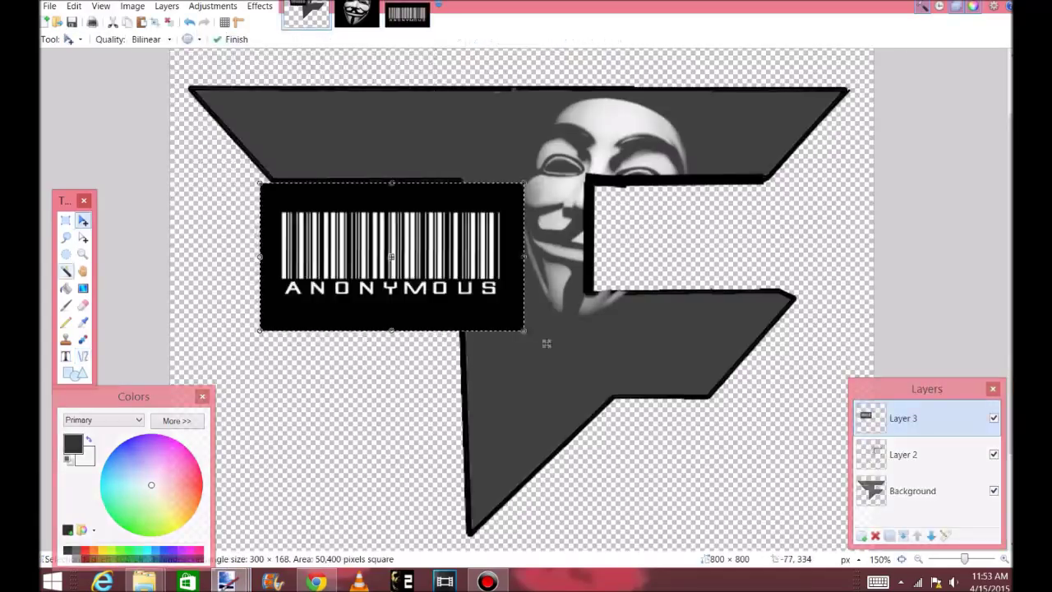
click(66, 272)
click(329, 313)
key(Delete)
click(343, 287)
key(Delete)
click(440, 287)
Shrink the barcode and move it into the logo's upper left arm
key(m)
drag(532, 301, 515, 192)
key(s)
key(ctrl+d)
Delete the ANONYMOUS caption beneath the barcode bars
drag(272, 159, 476, 177)
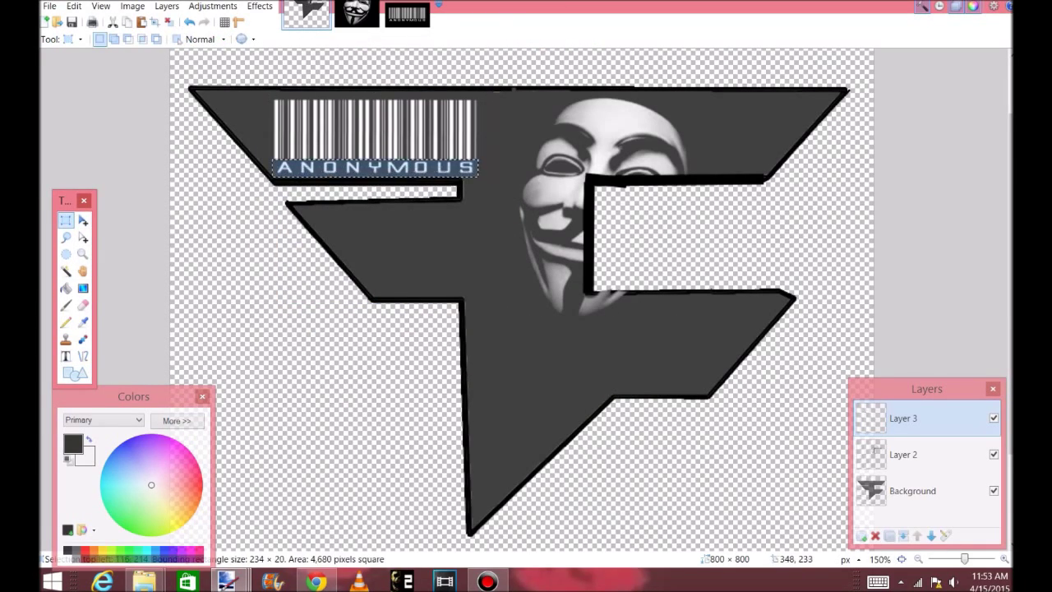
key(m)
key(Delete)
Add the text "FaZe_UNKNOWN" beneath the barcode
key(t)
click(289, 161)
text(Unk)
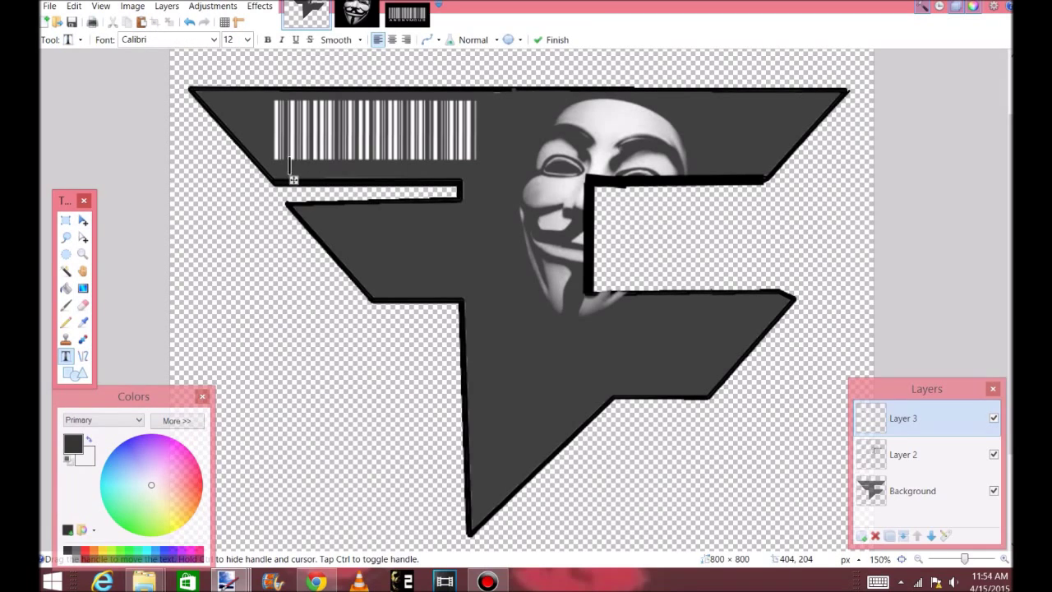
drag(385, 179, 415, 182)
Set the caption to Gloucester MT Extra Condensed in white and center it under the barcode
click(214, 40)
scroll(197, 378, down, 10)
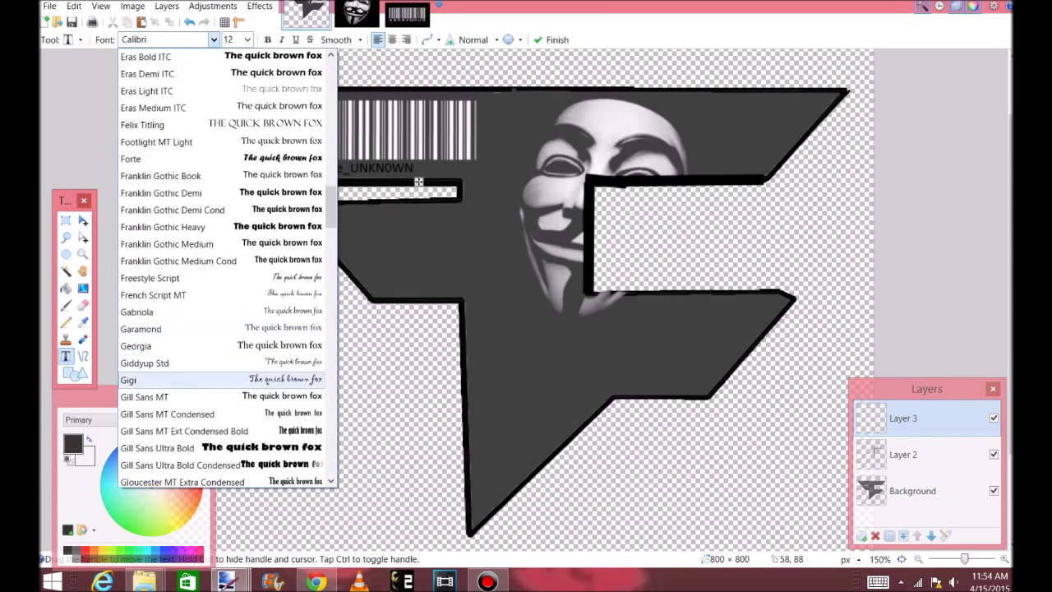
click(198, 482)
drag(388, 181, 402, 180)
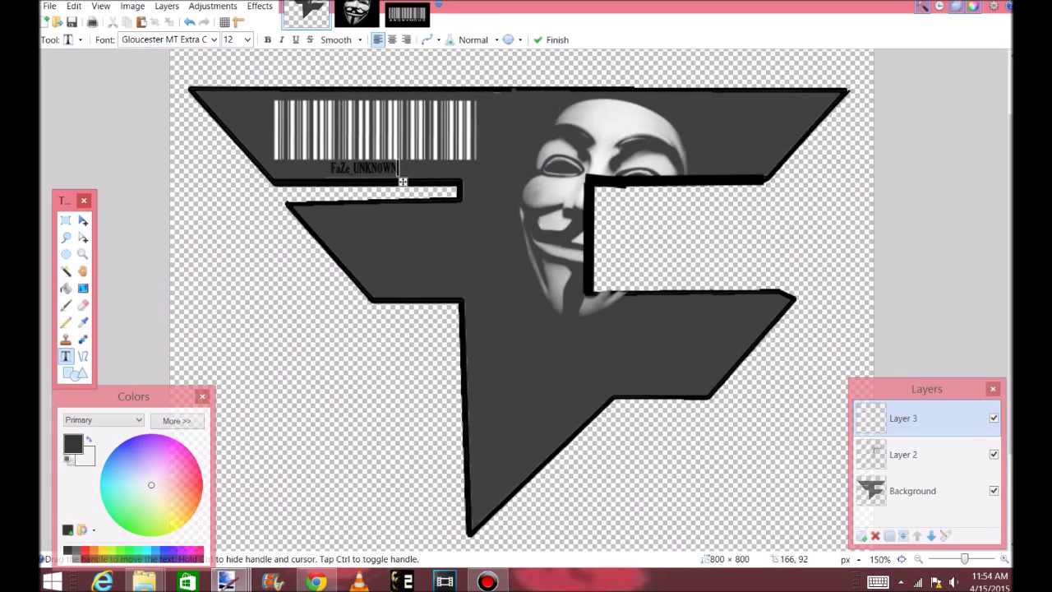
click(67, 559)
click(155, 188)
click(66, 221)
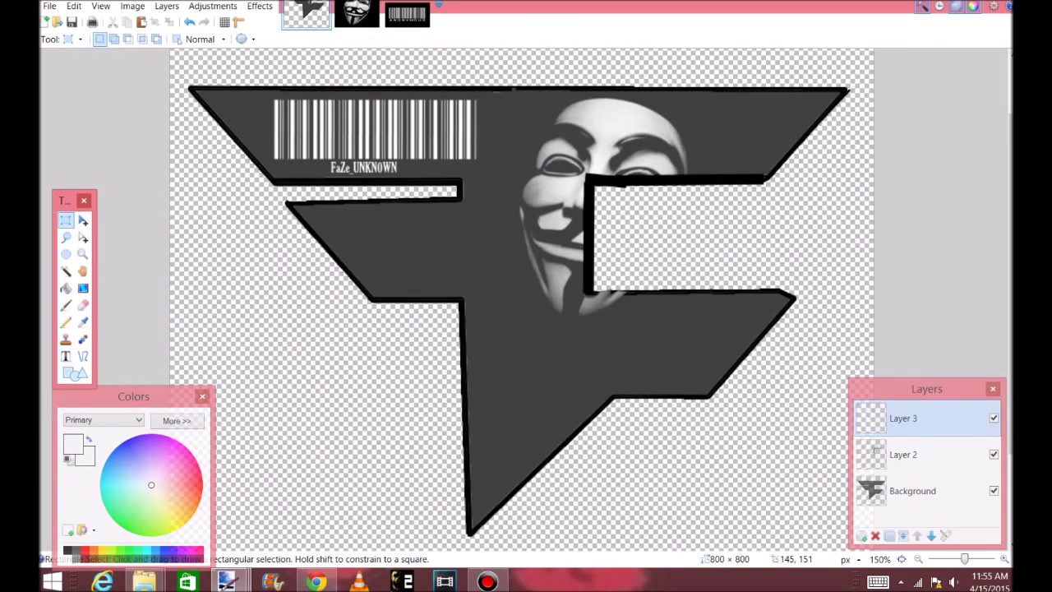
Merge the barcode and mask layers down into the Background layer
click(904, 536)
click(904, 536)
click(260, 6)
mouse_move(271, 36)
click(357, 113)
drag(416, 272, 519, 272)
click(622, 308)
Apply the Sharpen effect to the merged logo with an amount of 14
click(260, 6)
mouse_move(275, 77)
click(356, 109)
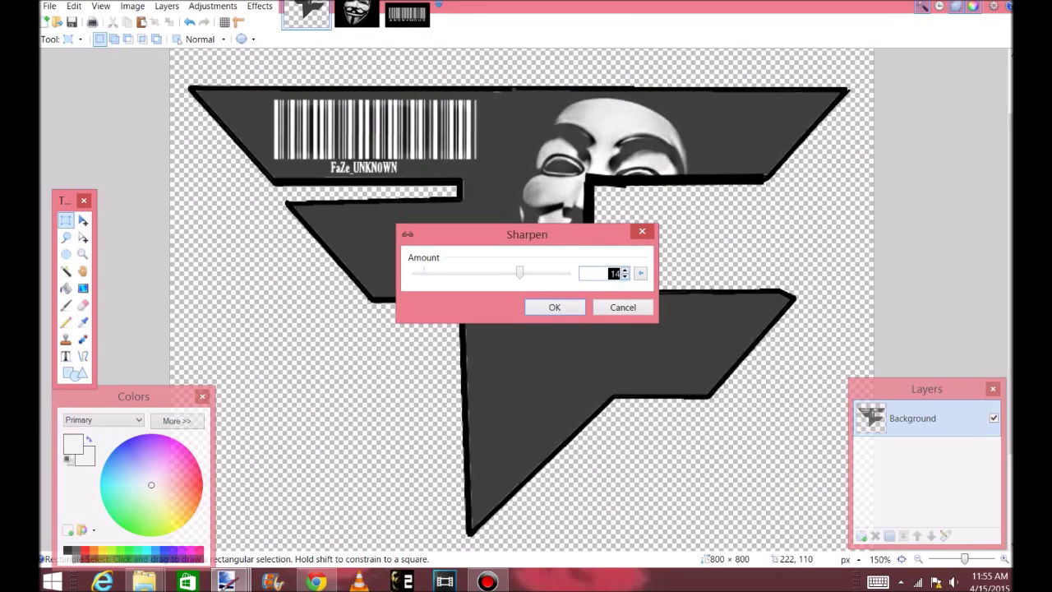
click(555, 308)
Apply a Vignette effect to the logo, adjusting its center, radius and density
click(260, 6)
mouse_move(275, 102)
click(423, 165)
drag(521, 218, 508, 219)
drag(521, 238, 499, 238)
drag(465, 295, 479, 295)
click(554, 365)
click(260, 7)
mouse_move(277, 131)
click(422, 164)
click(622, 324)
click(260, 6)
mouse_move(276, 70)
click(423, 148)
click(622, 381)
Apply the Glow effect to the logo with adjusted settings
click(260, 6)
mouse_move(276, 102)
click(418, 102)
drag(455, 237, 416, 238)
drag(499, 273, 516, 307)
click(554, 342)
click(259, 6)
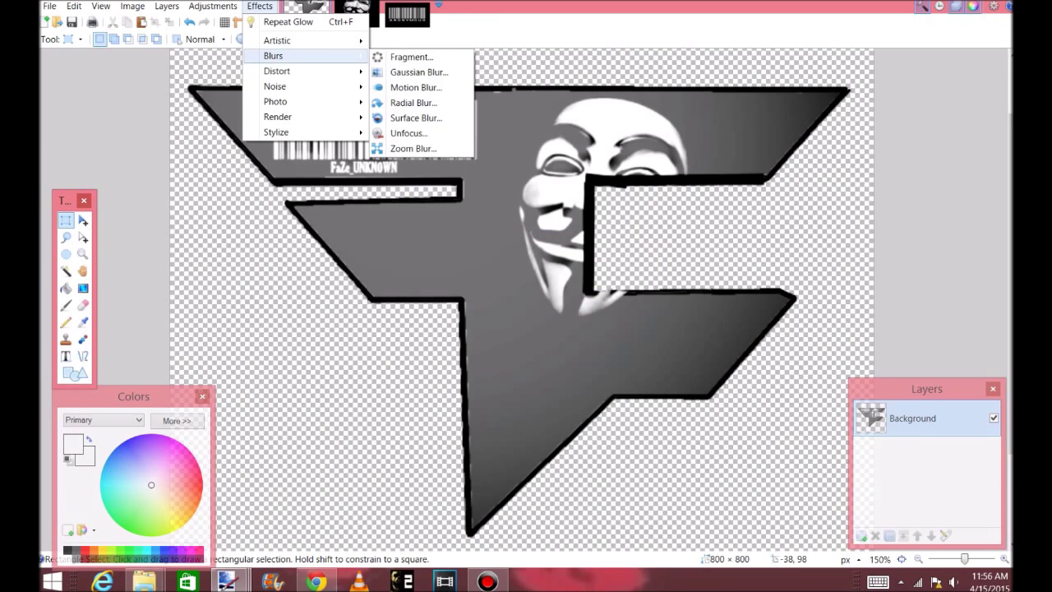
mouse_move(279, 86)
click(408, 134)
Save the finished mask logo image
click(49, 6)
click(42, 110)
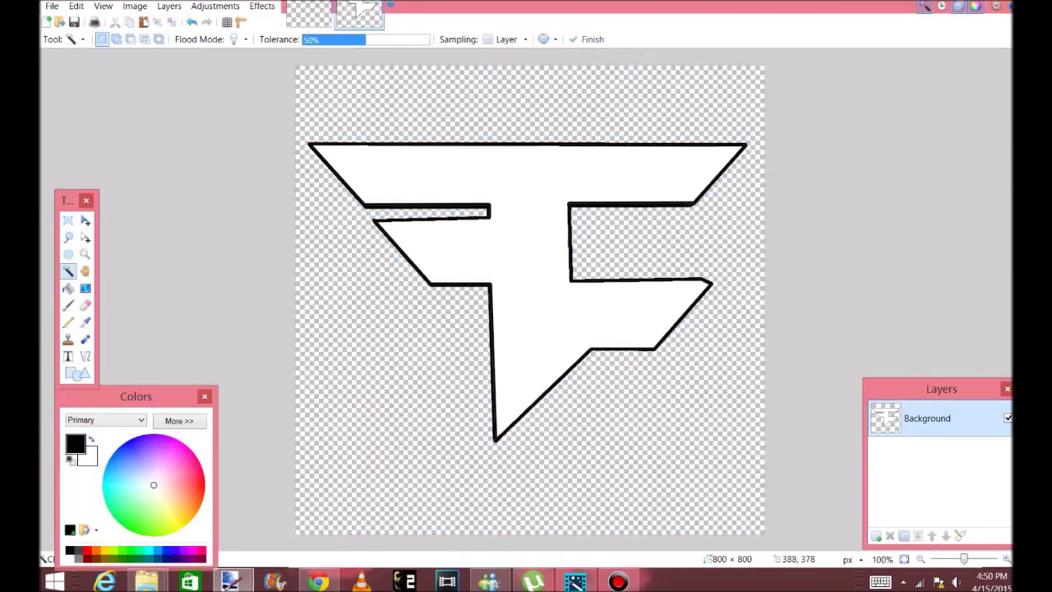
Delete the white fill inside the logo template, keeping only its black outline
key(Delete)
click(86, 356)
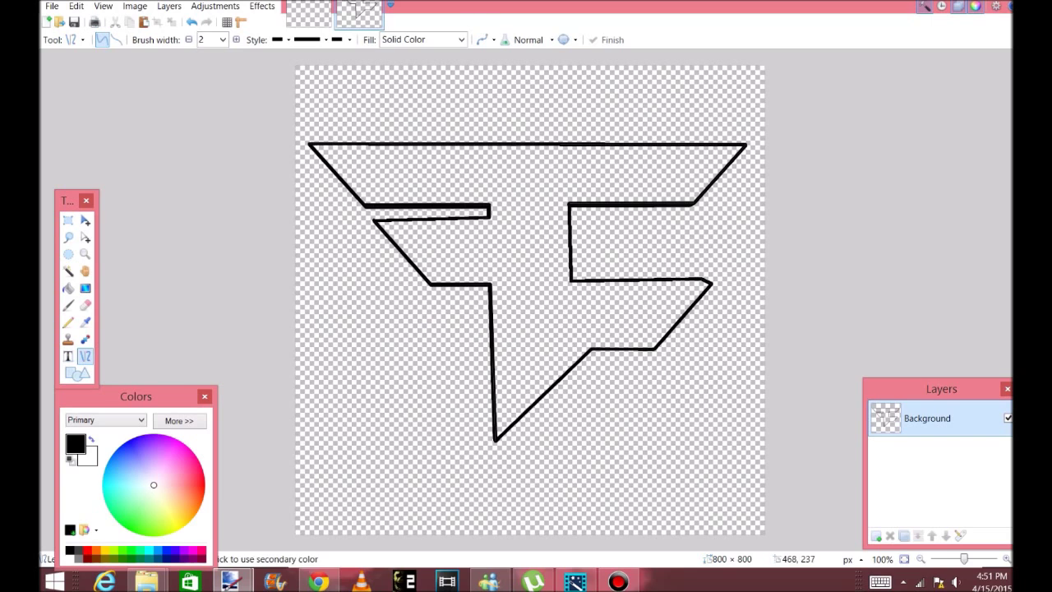
drag(746, 145, 550, 174)
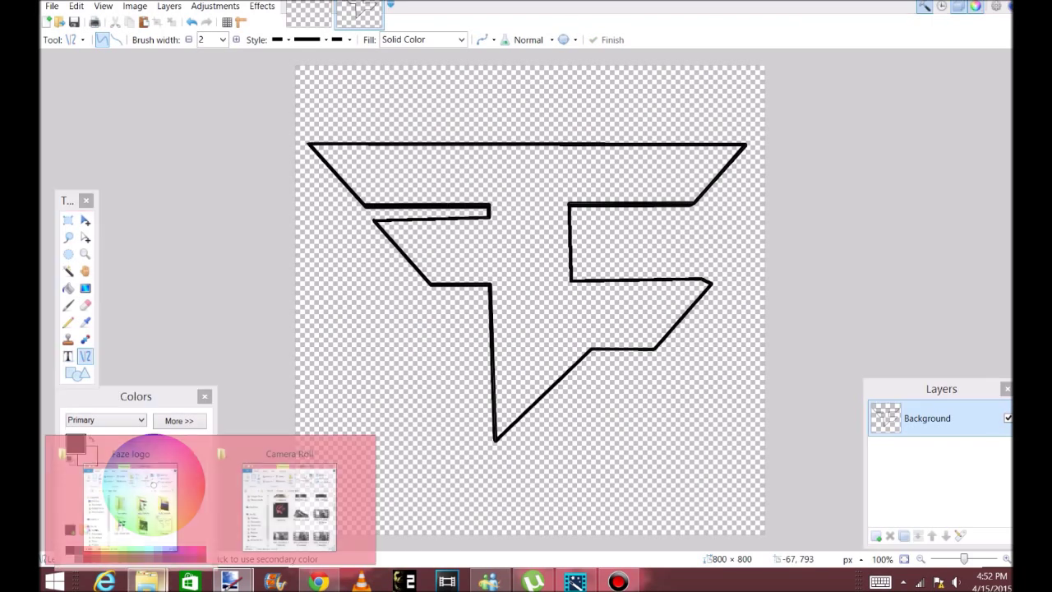
Add the red character artwork as a layer over the logo outline, about 412 × 410 pixels in size
click(465, 323)
drag(460, 230, 656, 435)
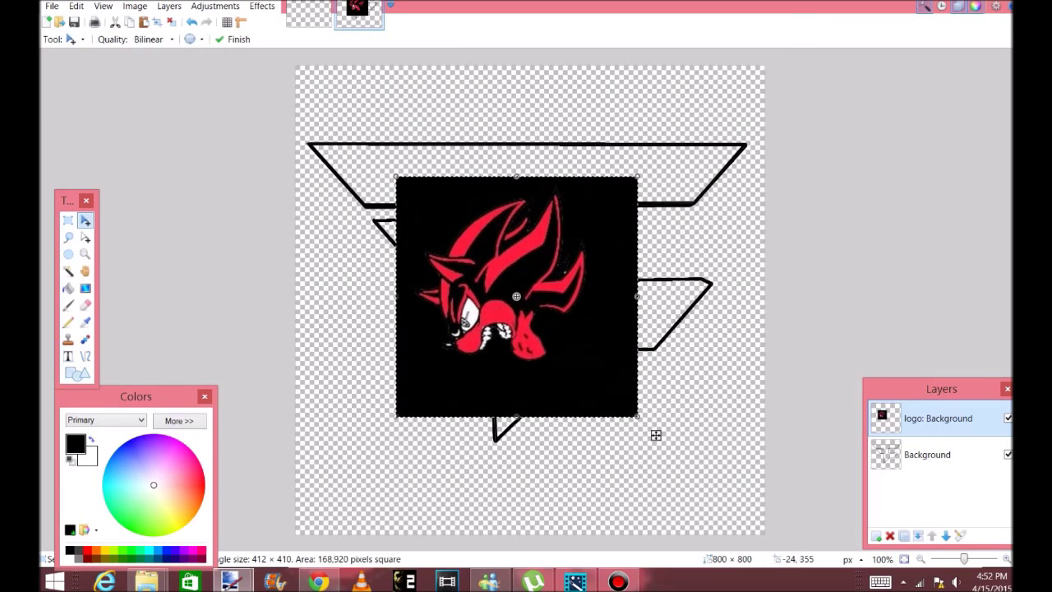
click(68, 289)
click(70, 559)
click(547, 401)
key(ctrl+z)
Delete the black background around the red character artwork
click(68, 271)
click(438, 397)
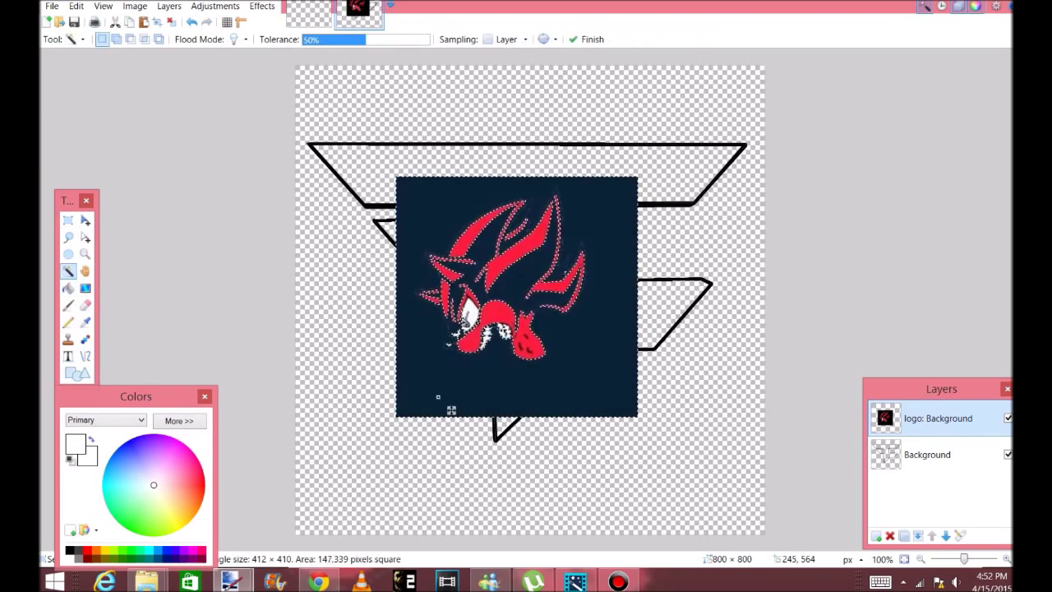
key(Delete)
Enlarge and reposition the red artwork over the logo's middle, and move the outline layer above it
click(69, 220)
drag(417, 193, 619, 371)
click(85, 220)
drag(620, 192, 680, 161)
mouse_move(568, 242)
mouse_down()
mouse_move(598, 234)
mouse_move(577, 227)
mouse_up()
click(927, 455)
click(932, 536)
Erase the artwork spilling out left of the logo's stem using the eraser at brush width 20
click(85, 305)
scroll(485, 401, up, 1)
click(68, 220)
click(216, 248)
click(86, 305)
click(188, 39)
click(176, 182)
click(926, 454)
drag(401, 243, 431, 235)
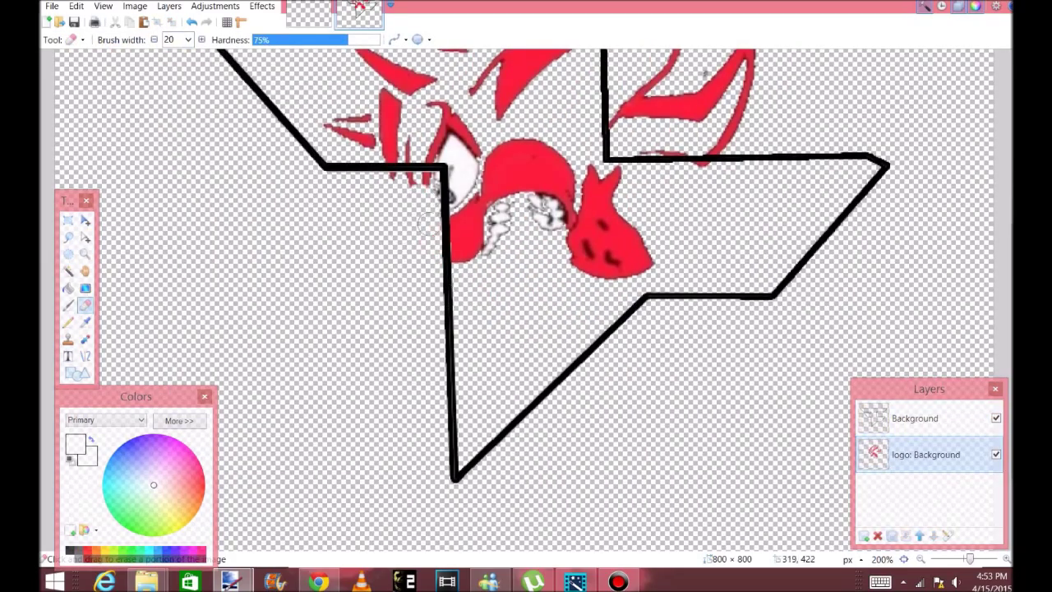
Erase the artwork parts lying inside the logo's right notch and the narrow gap of its left arm
scroll(605, 285, up, 3)
drag(630, 267, 736, 197)
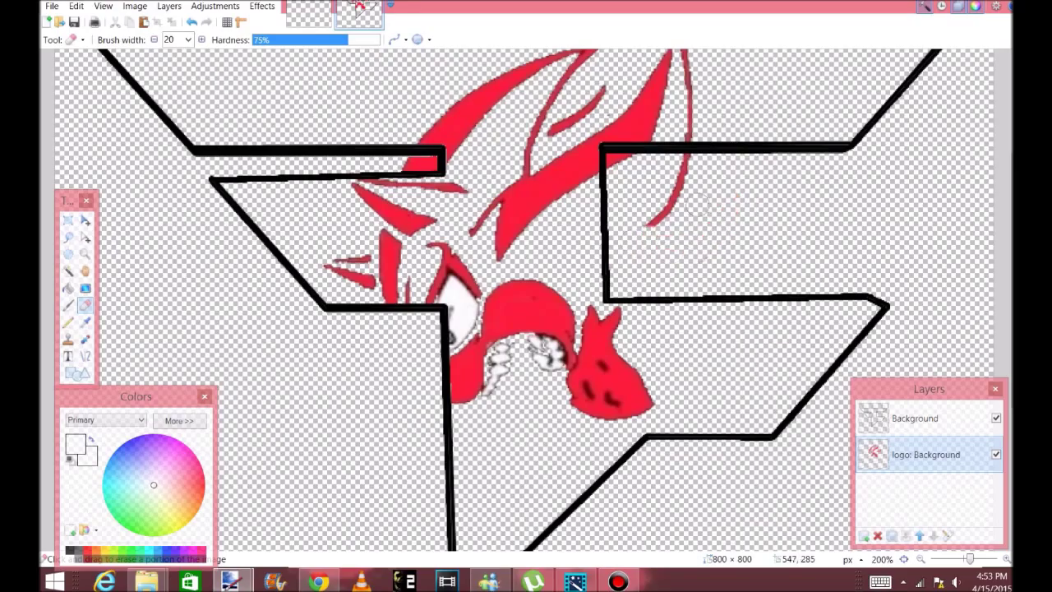
drag(687, 167, 618, 162)
scroll(714, 247, up, 3)
drag(411, 342, 436, 345)
scroll(482, 364, down, 2)
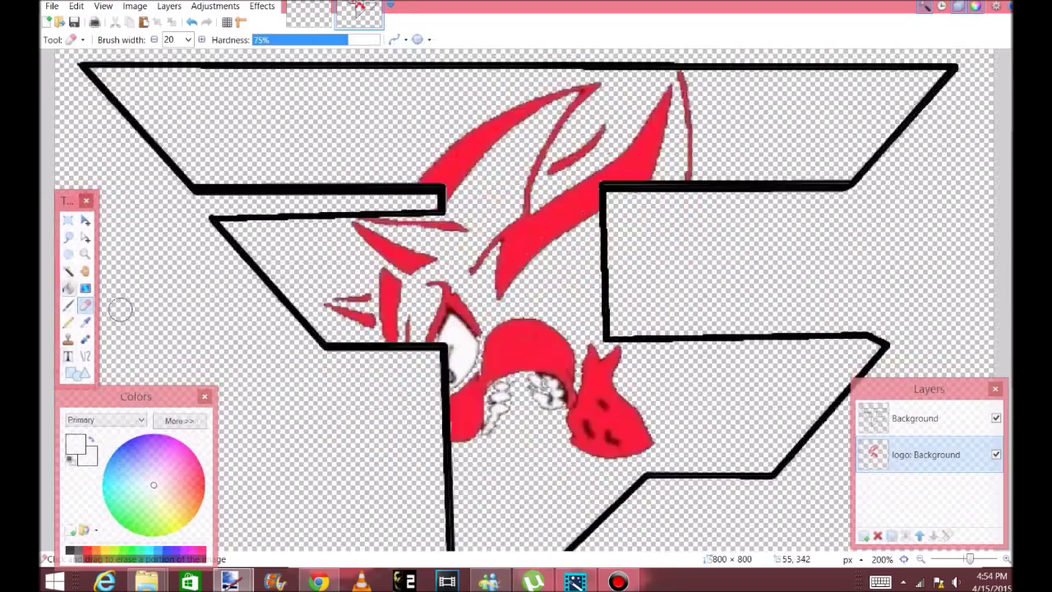
click(69, 550)
click(69, 288)
click(296, 129)
scroll(297, 133, up, 1)
double_click(86, 254)
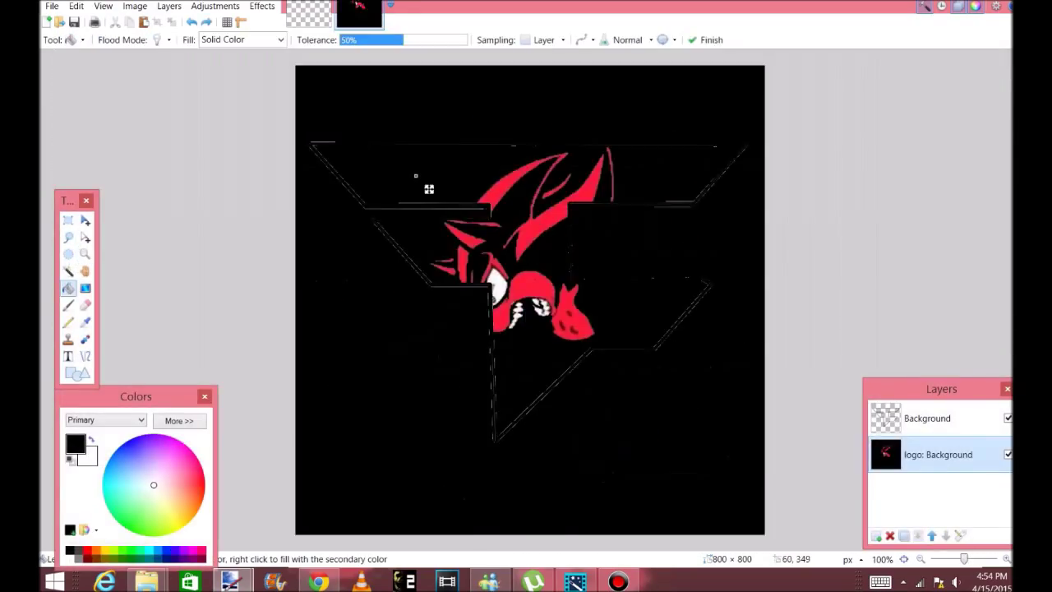
key(ctrl+z)
click(78, 374)
drag(310, 135, 742, 137)
key(ctrl+z)
Trace the logo outline with straight black lines at brush width 10 to thicken its edges
click(74, 39)
click(91, 311)
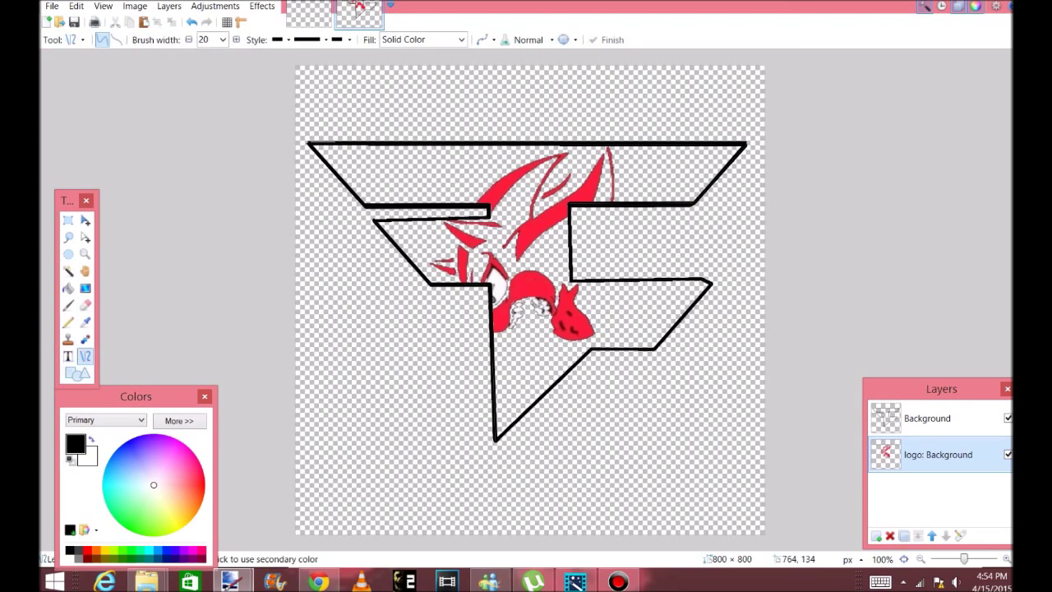
click(222, 39)
click(217, 145)
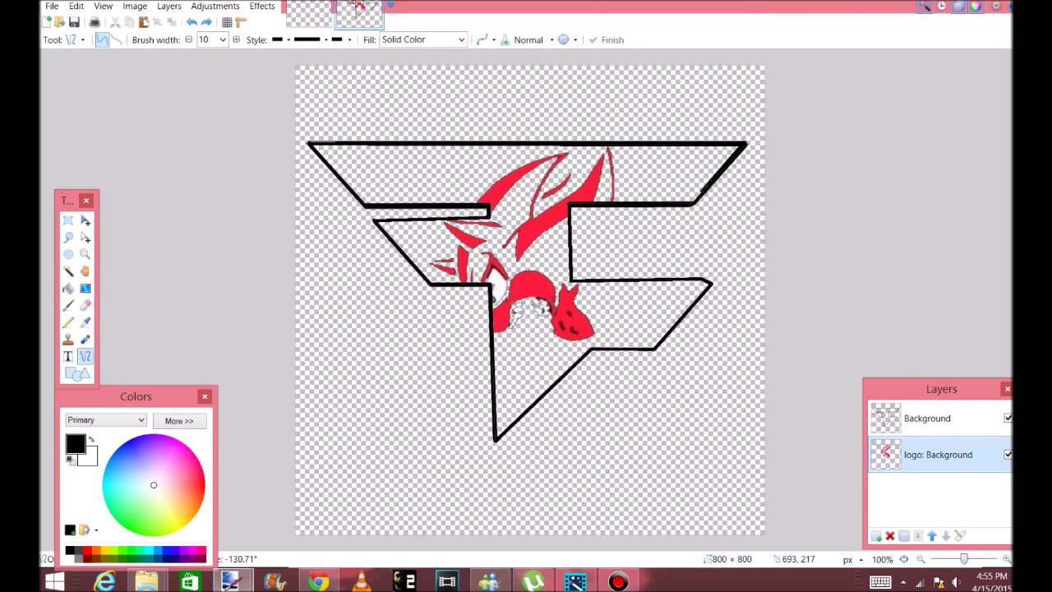
drag(569, 279, 711, 281)
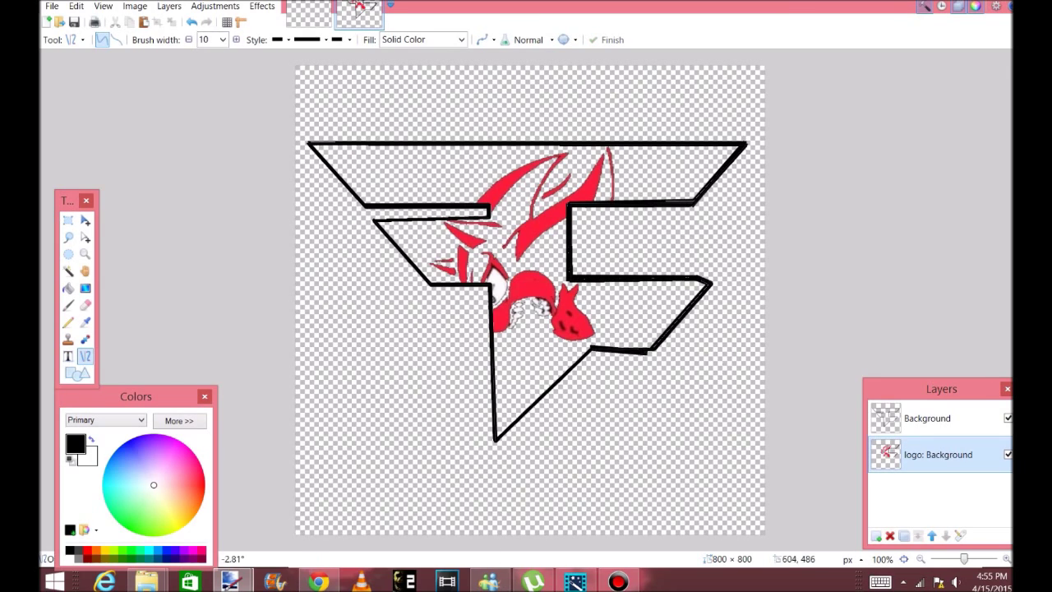
drag(592, 347, 496, 441)
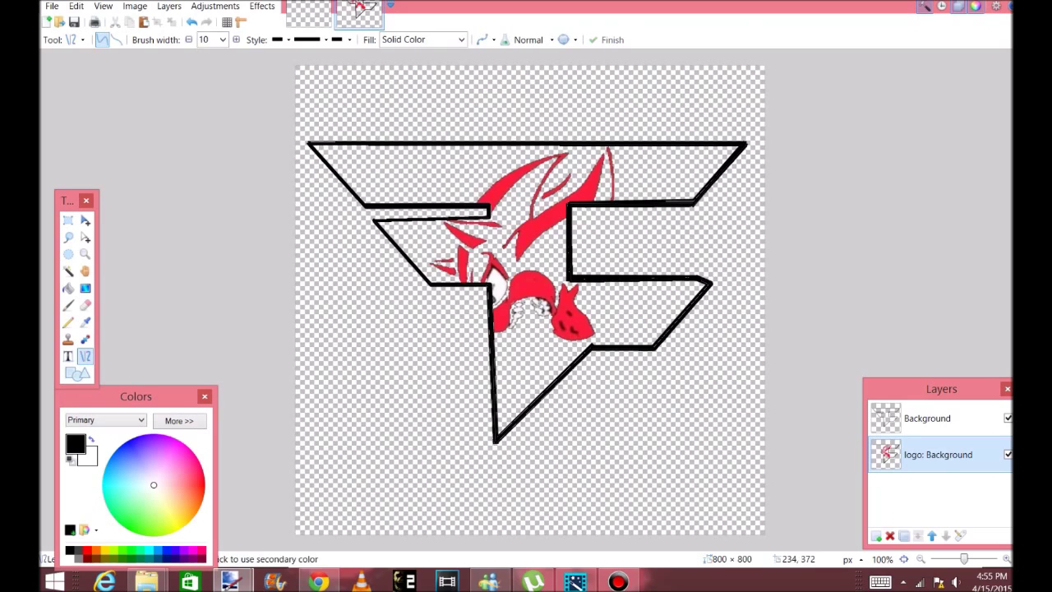
drag(409, 273, 432, 286)
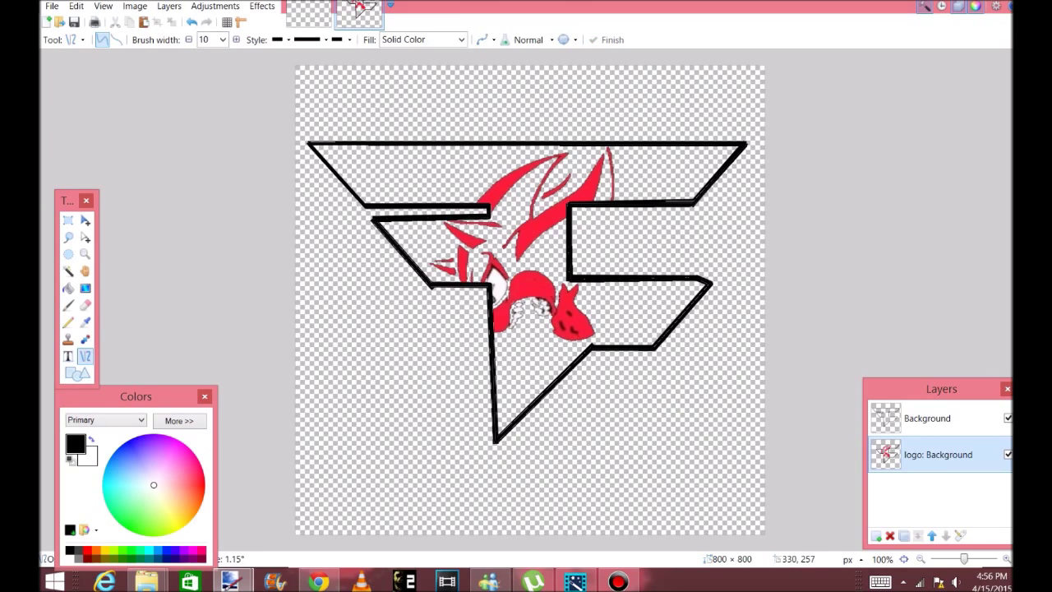
drag(308, 143, 364, 204)
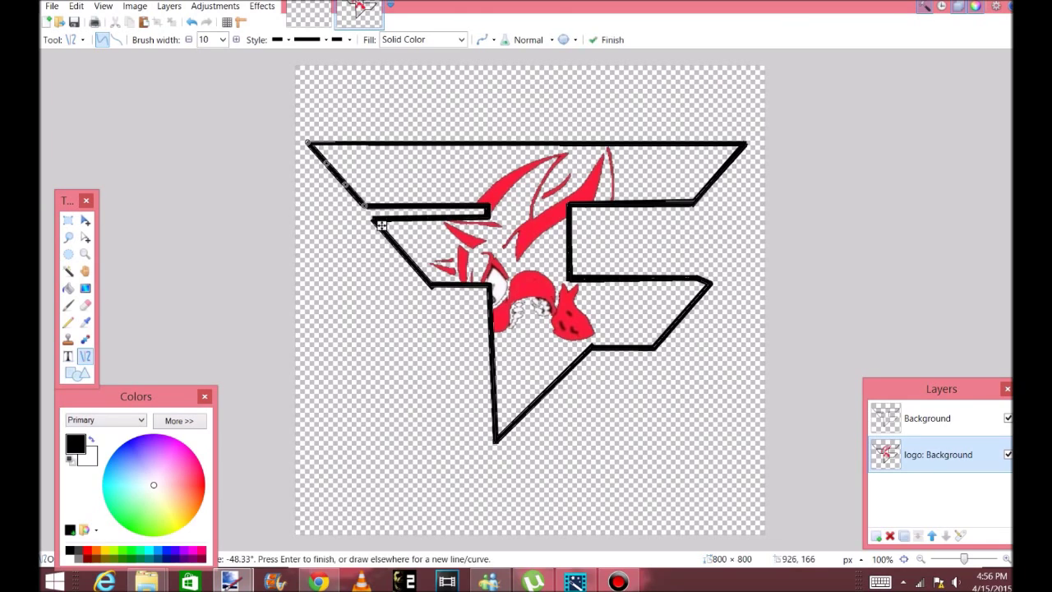
Fill the logo's interior with black on the Background layer and move the artwork layer above it
click(928, 418)
click(68, 288)
click(547, 221)
click(938, 455)
click(932, 536)
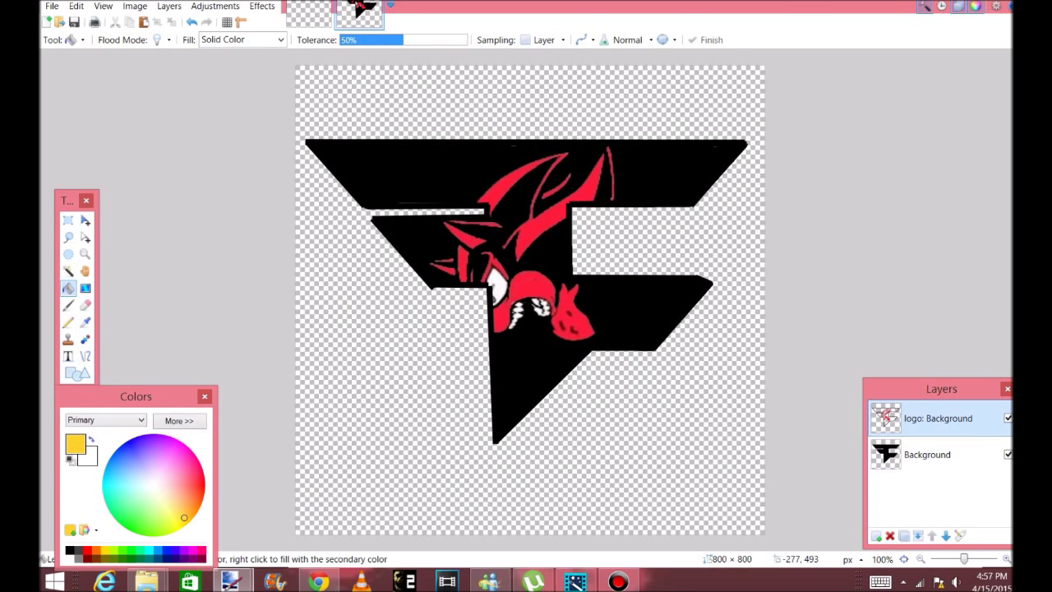
click(518, 381)
click(679, 169)
key(ctrl+z)
key(ctrl+z)
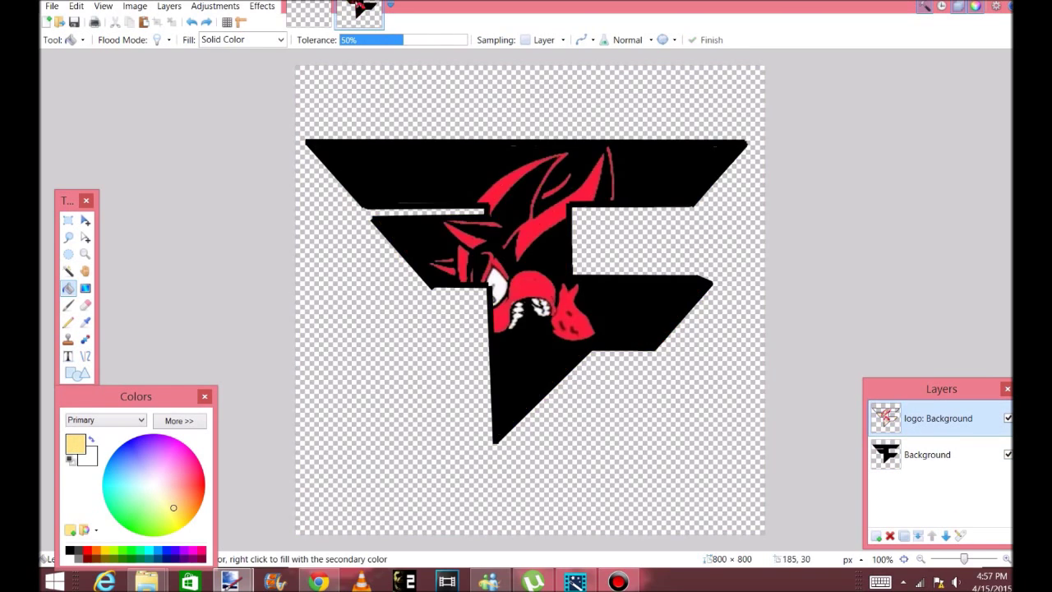
Trace the logo's outline with straight red lines at brush width 10 on the artwork layer
click(927, 455)
click(938, 419)
click(85, 356)
drag(493, 444, 591, 350)
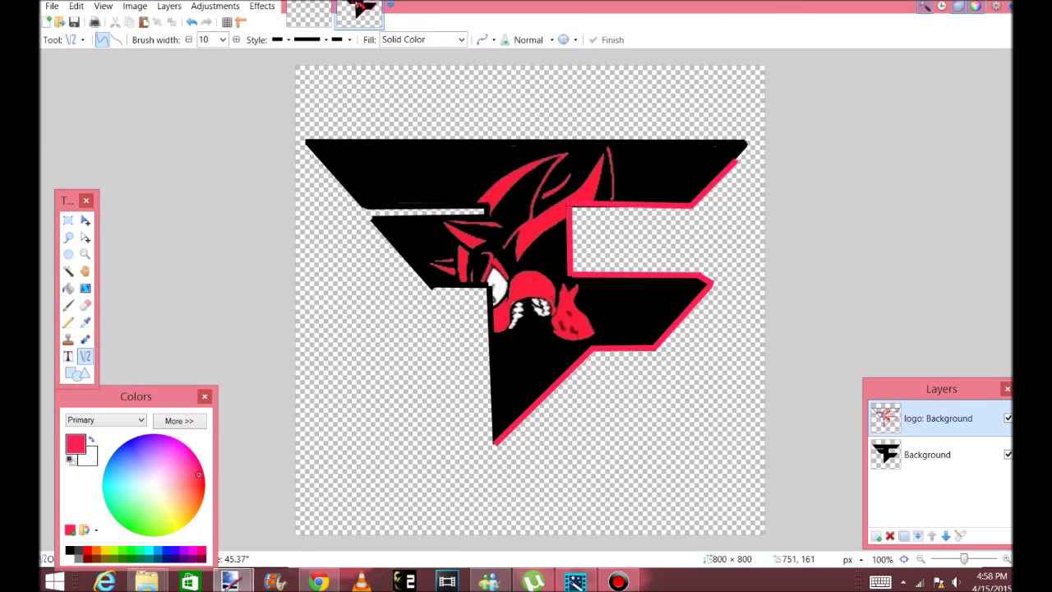
drag(306, 140, 747, 140)
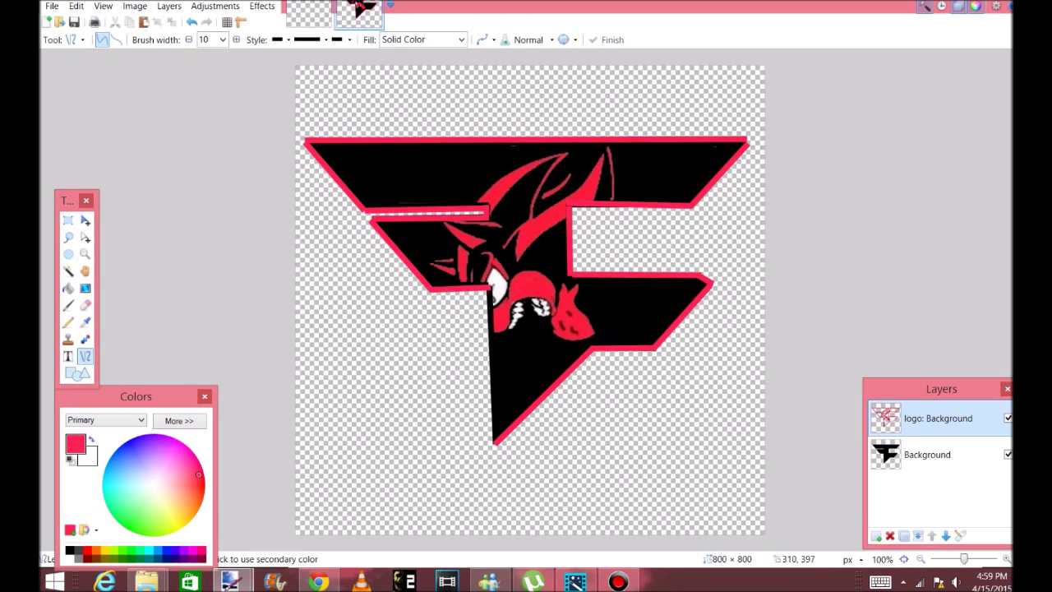
Open the font alphabet picture from its folder as a separate image and show its letters enlarged
click(147, 581)
drag(227, 345, 539, 271)
click(526, 294)
click(68, 238)
click(85, 254)
click(519, 185)
click(519, 185)
click(519, 185)
click(519, 185)
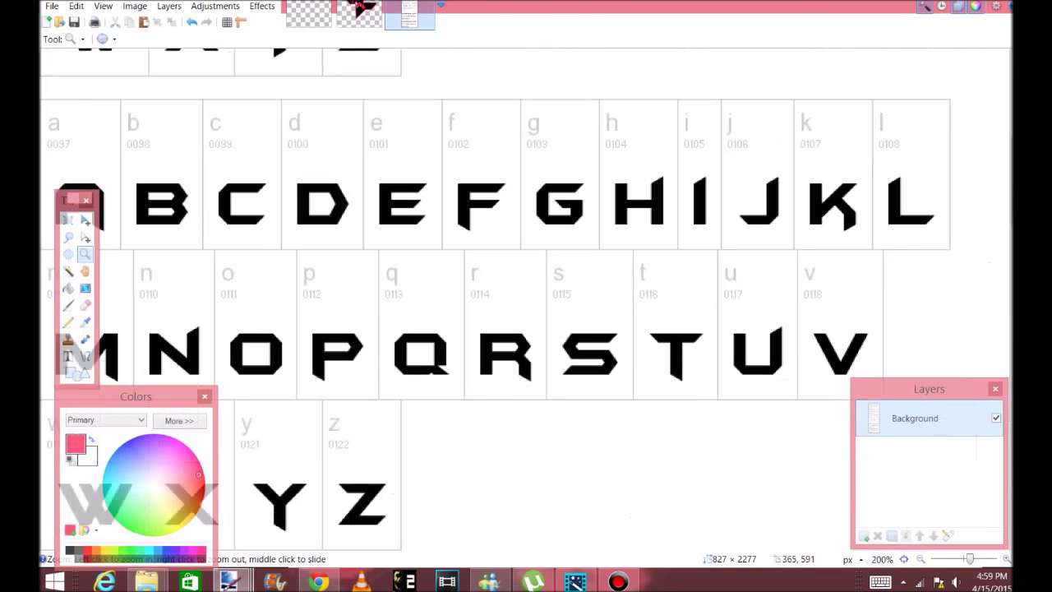
Copy the letter S from the alphabet image, place it below the logo's stem, and delete its white background
click(68, 221)
drag(555, 317, 620, 384)
click(359, 14)
key(ctrl+v)
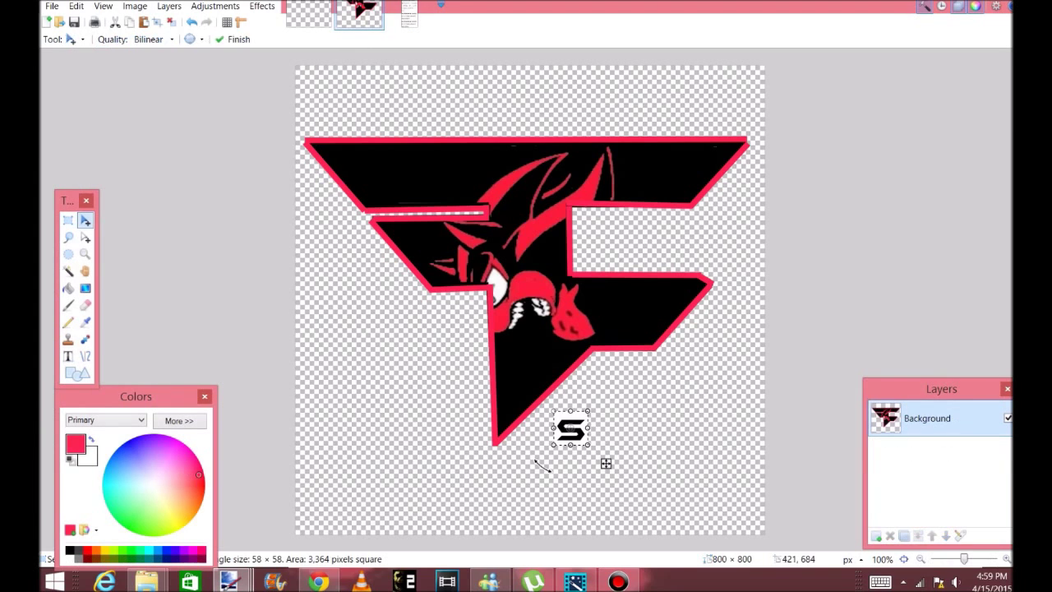
drag(560, 427, 400, 479)
drag(428, 463, 450, 444)
click(69, 271)
click(417, 451)
key(Delete)
Copy the letter H from the alphabet image, place it after the S, and delete its white background
click(409, 13)
click(68, 220)
drag(608, 169, 664, 242)
key(ctrl+c)
click(359, 14)
key(ctrl+v)
drag(630, 383, 518, 511)
click(68, 271)
click(480, 488)
key(Delete)
Copy the letter A from the alphabet image, place it after the H, and delete its white background
click(409, 13)
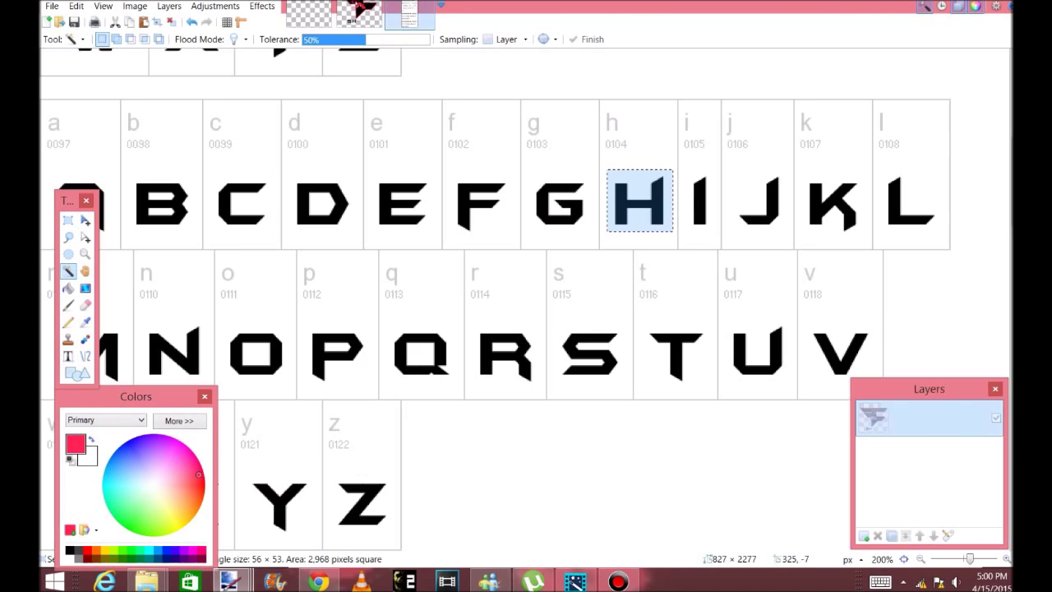
drag(68, 199, 426, 412)
key(s)
drag(51, 172, 109, 236)
key(ctrl+c)
click(359, 14)
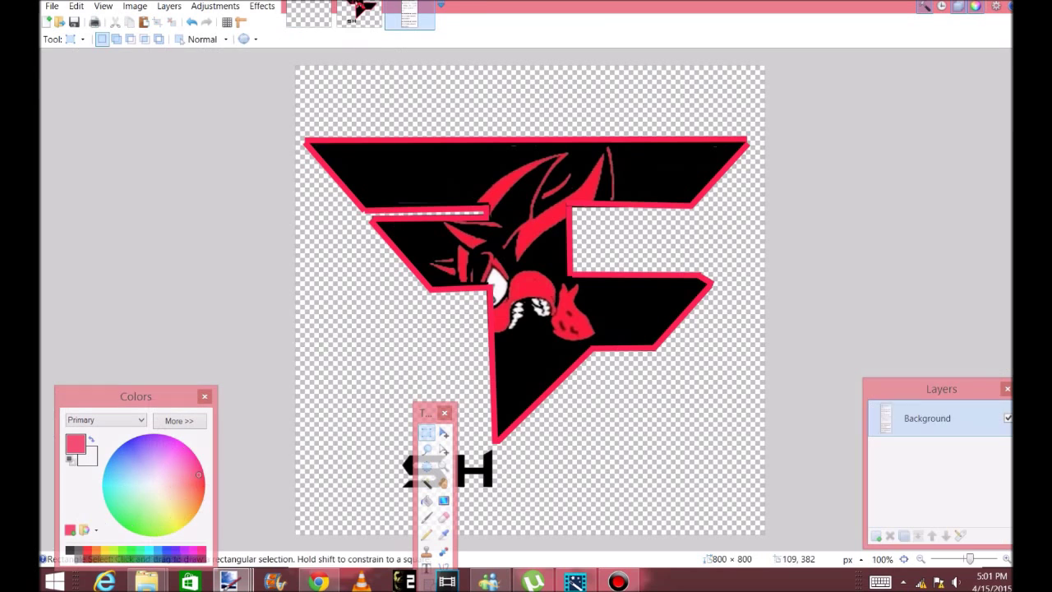
key(ctrl+v)
drag(380, 388, 578, 510)
click(427, 483)
click(507, 462)
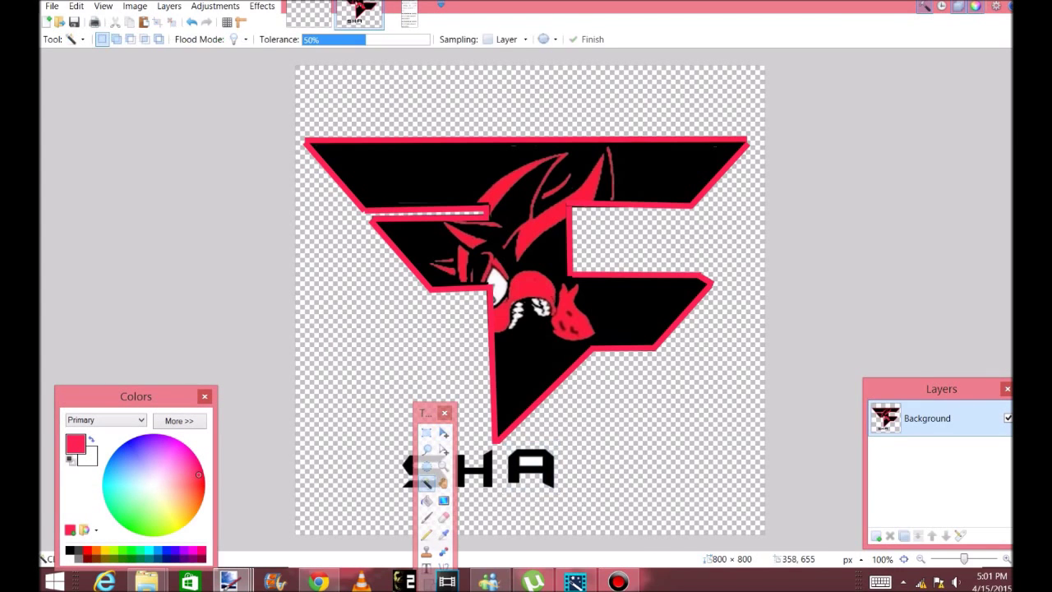
key(Delete)
Copy the letter D from the alphabet image, place it after the A, and delete its white background
click(410, 13)
click(427, 432)
drag(290, 175, 352, 235)
key(ctrl+c)
click(360, 14)
key(ctrl+v)
drag(482, 383, 630, 503)
key(s)
click(585, 462)
key(Delete)
Copy the letter O from the alphabet image and paste it into the logo image
click(409, 13)
click(426, 432)
drag(223, 321, 293, 384)
key(ctrl+c)
click(359, 14)
key(ctrl+v)
click(410, 13)
key(ctrl+c)
click(359, 14)
key(ctrl+v)
click(410, 13)
click(359, 14)
key(ctrl+v)
Place the O after the D below the logo and delete its white background
mouse_move(399, 428)
mouse_down()
mouse_move(594, 480)
mouse_move(634, 469)
mouse_up()
drag(655, 456, 668, 442)
click(426, 483)
click(662, 448)
key(Delete)
Clear the small area above the S and adjust the O's position beside the D
drag(426, 414, 68, 199)
click(68, 218)
drag(385, 401, 428, 452)
click(85, 217)
key(Delete)
click(68, 217)
mouse_move(614, 448)
mouse_down()
mouse_move(616, 436)
mouse_move(674, 481)
mouse_up()
click(86, 217)
drag(620, 429, 644, 453)
Copy the letter W from the alphabet image and paste it into the logo image
click(409, 14)
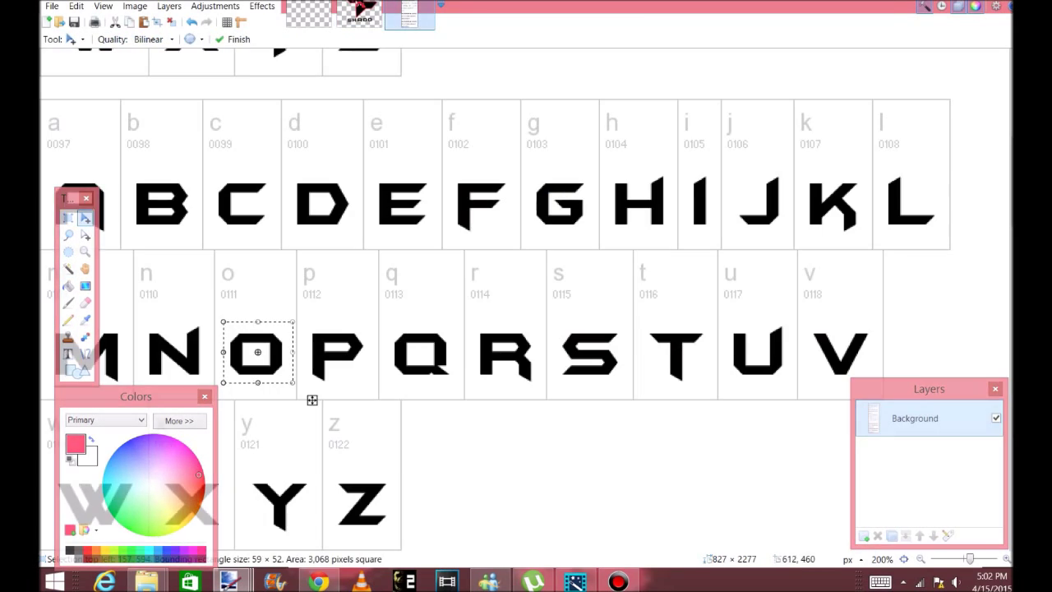
click(68, 217)
drag(136, 397, 501, 418)
drag(48, 474, 135, 534)
key(ctrl+c)
click(360, 13)
drag(510, 414, 177, 399)
key(ctrl+v)
Place the W after the O to complete the word SHADOW and delete its white background
drag(321, 504, 450, 404)
drag(427, 438, 713, 460)
drag(735, 426, 730, 435)
drag(711, 464, 712, 460)
click(69, 269)
click(722, 468)
key(Delete)
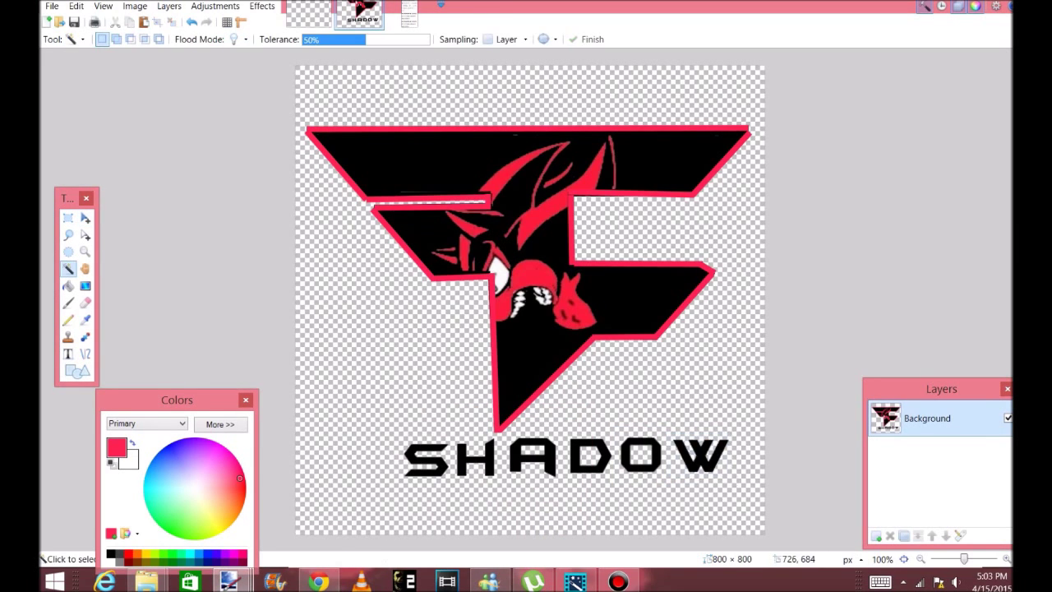
Save the finished SHADOW logo as Faze.jpg with the offered save settings
click(74, 105)
double_click(208, 182)
text(Faze.jpg)
key(Return)
click(765, 436)
Save the logo once more with Save As, picking another file type
click(52, 6)
click(74, 105)
click(317, 273)
click(159, 333)
click(395, 305)
click(763, 437)
Open the finished Anonymous mask logo in the picture viewer and go to the following picture
mouse_move(146, 581)
click(107, 493)
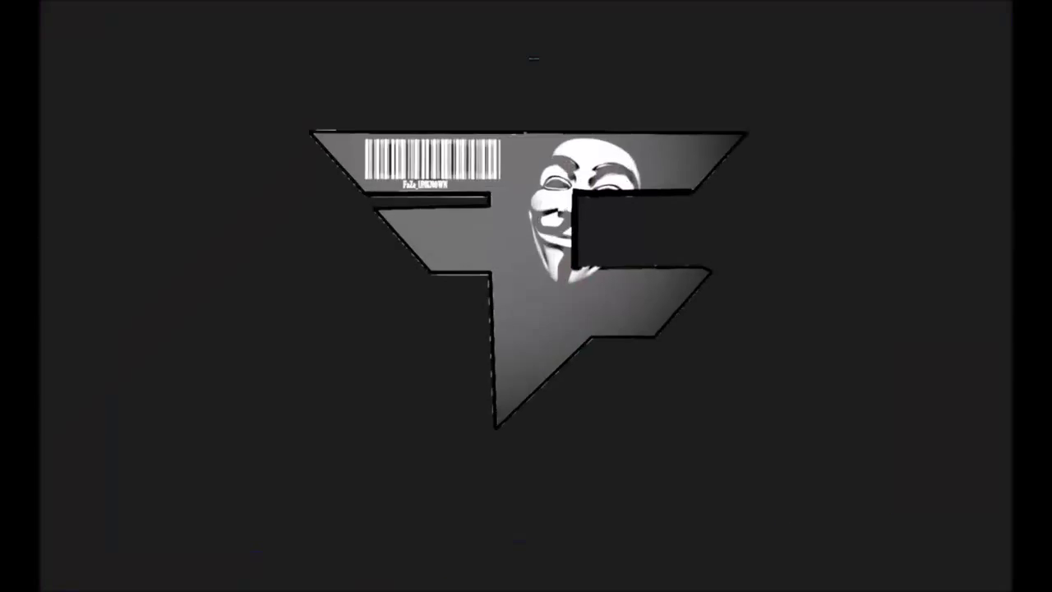
key(Right)
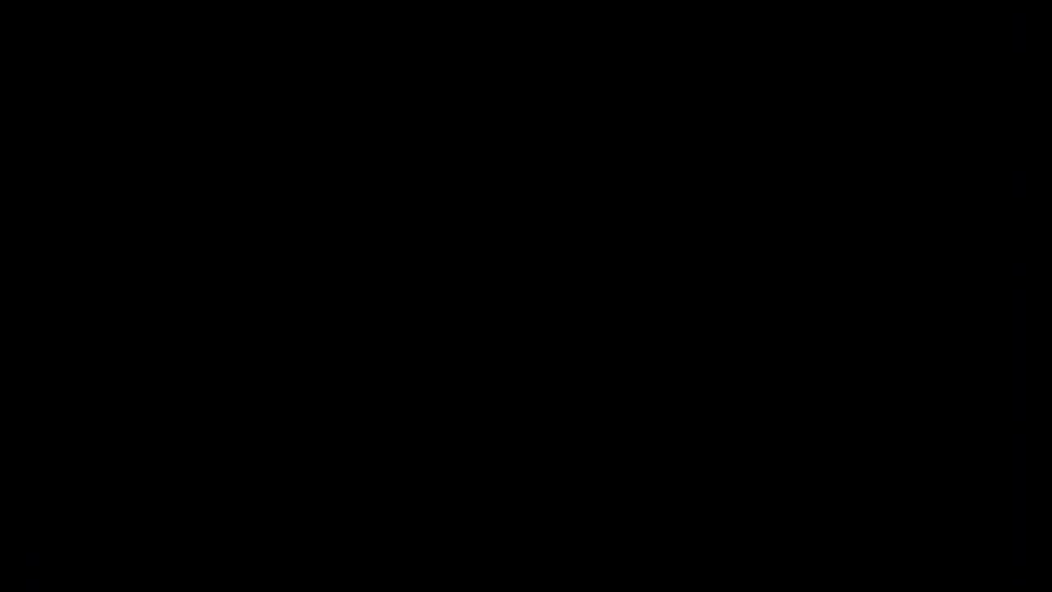